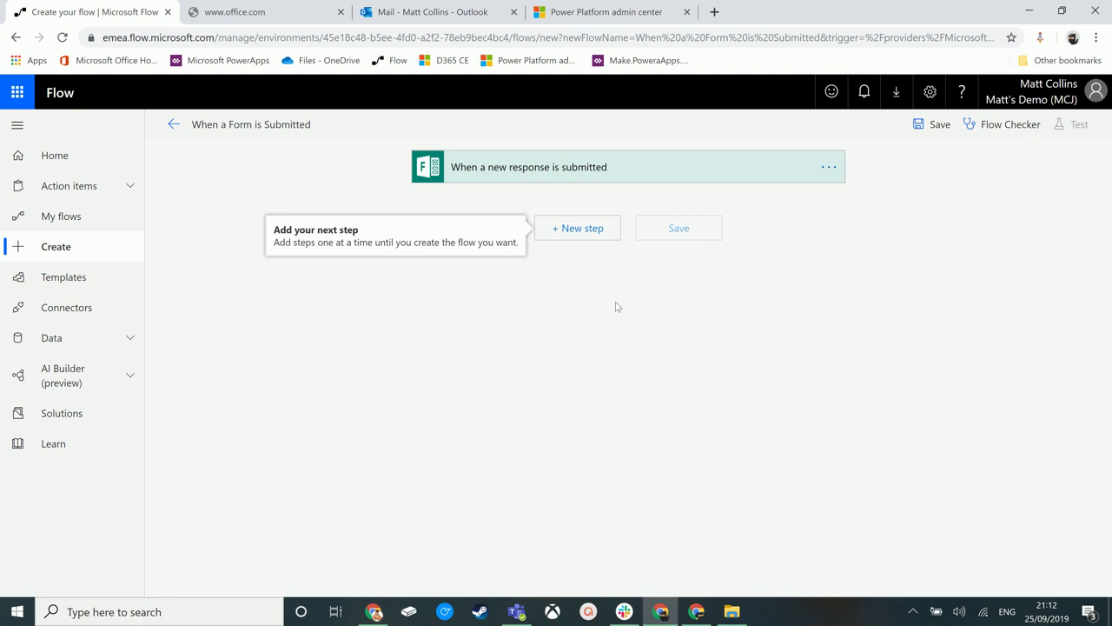
- Add a Scope after the Forms trigger containing a Common Data Service 'Create a new record' action
click(587, 229)
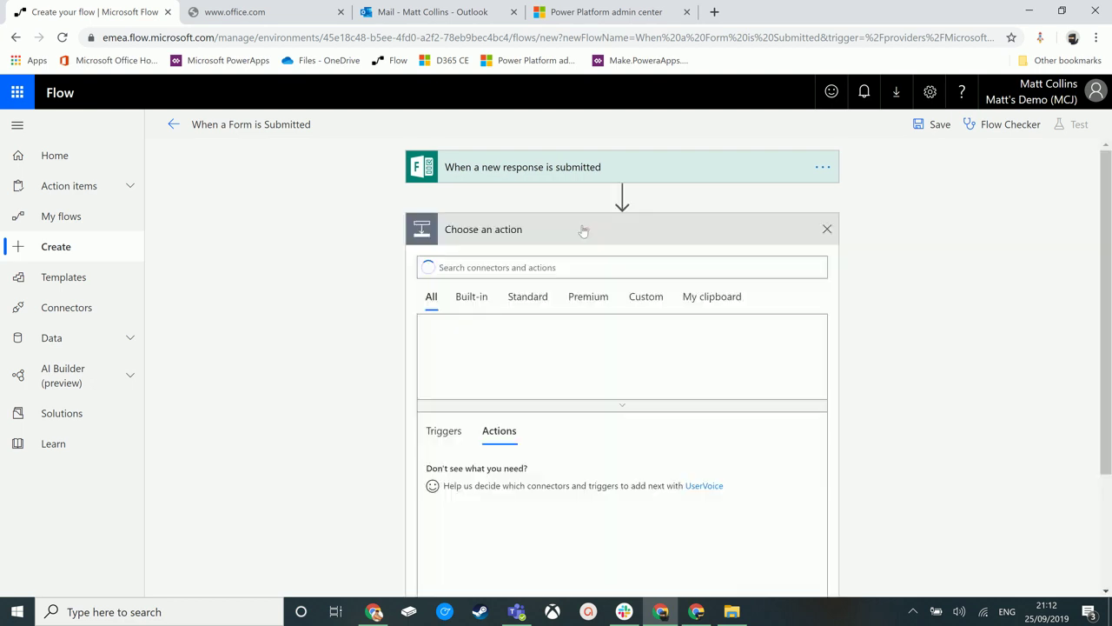
click(449, 340)
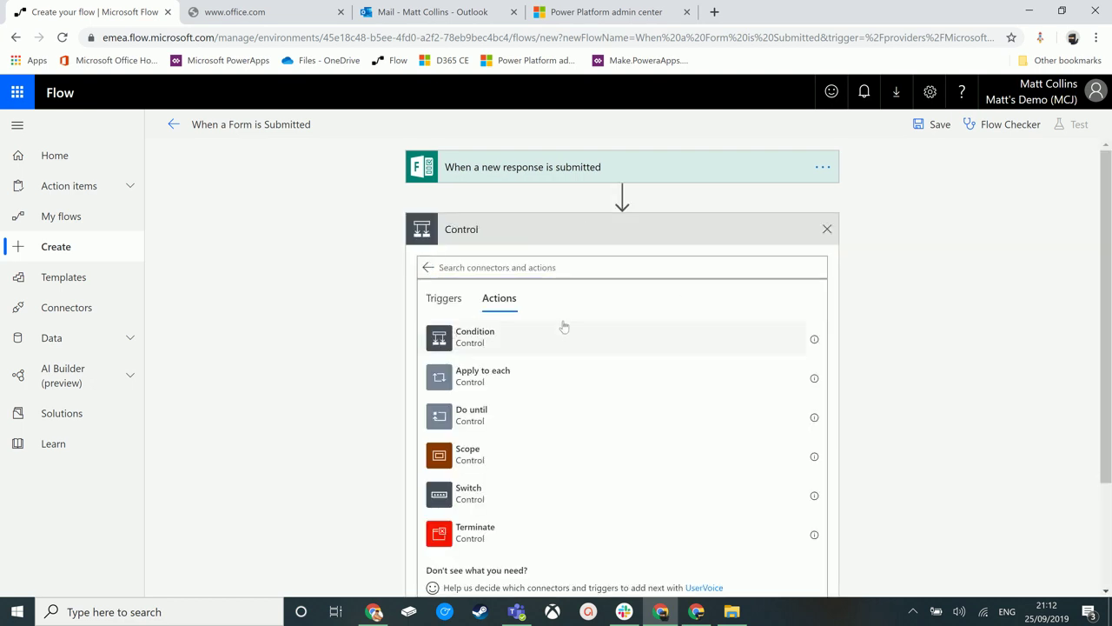
click(527, 460)
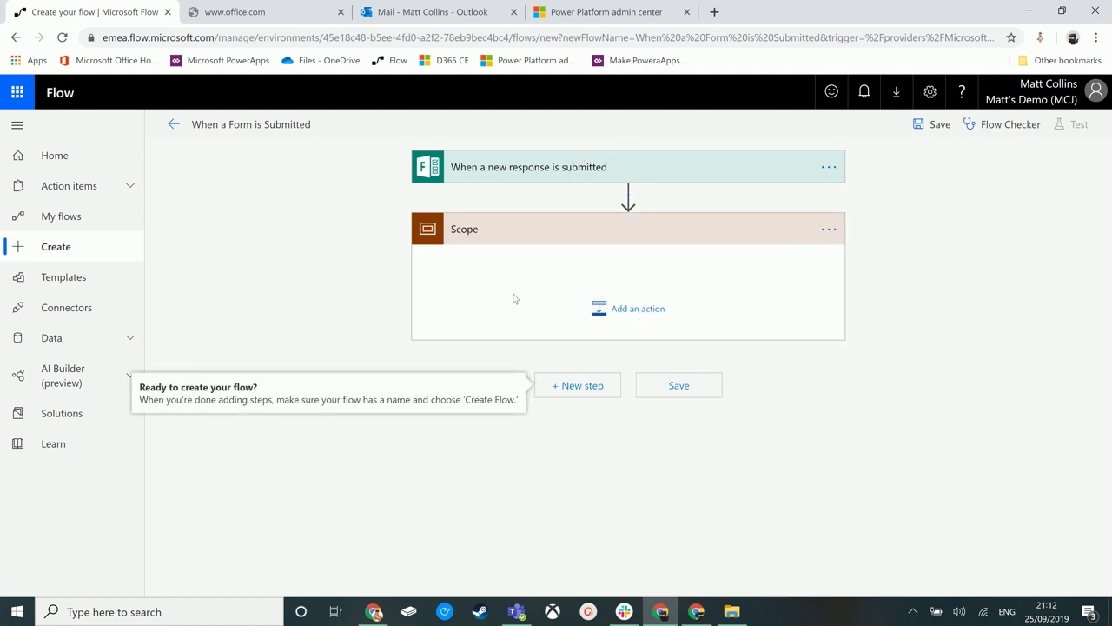
click(635, 310)
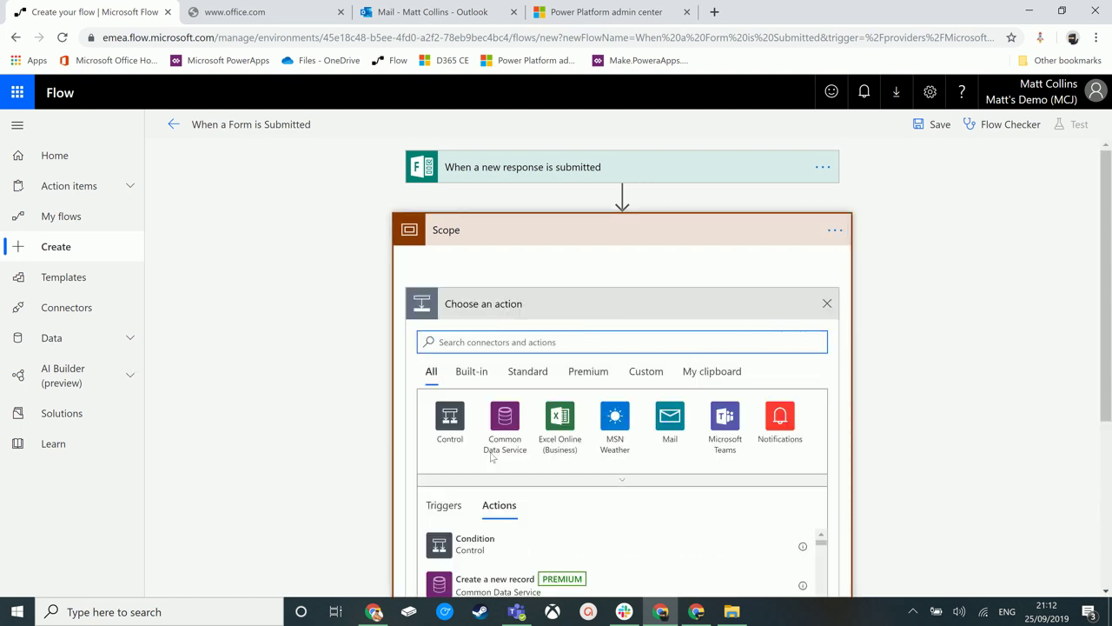
click(507, 418)
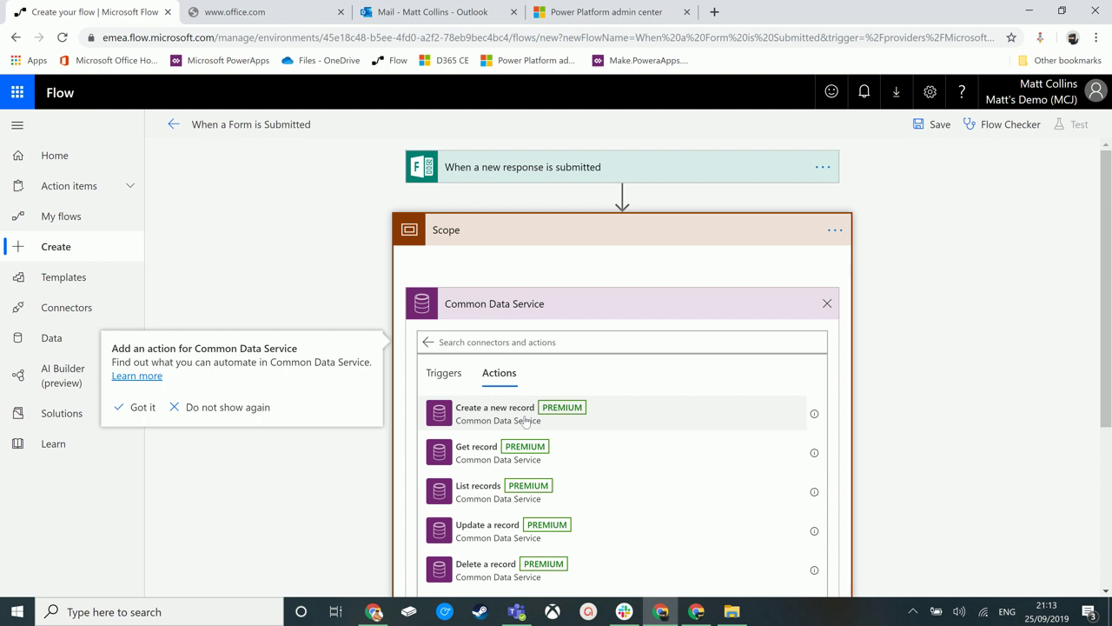
click(747, 410)
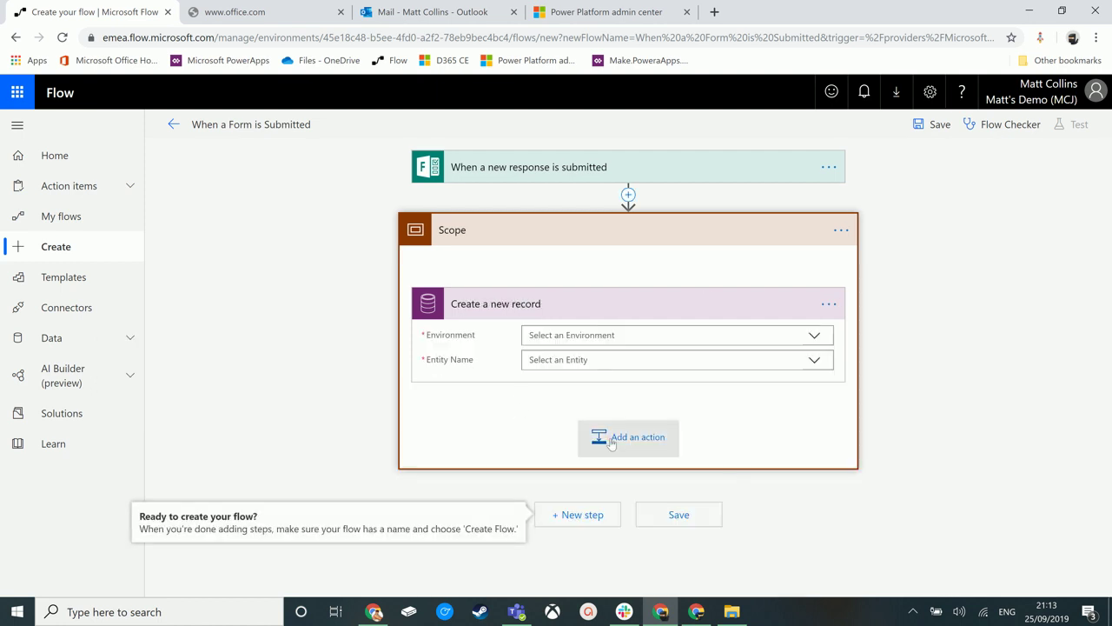
- Add 'Send me a mobile notification' inside the scope and collapse its details
click(639, 441)
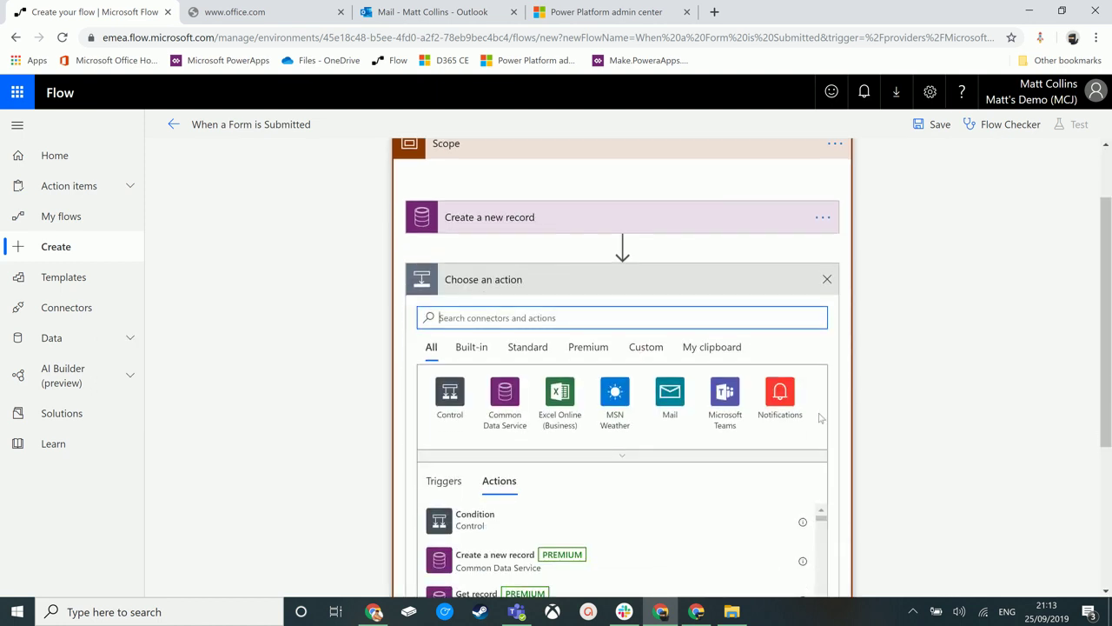
scroll(600, 430, down, 10)
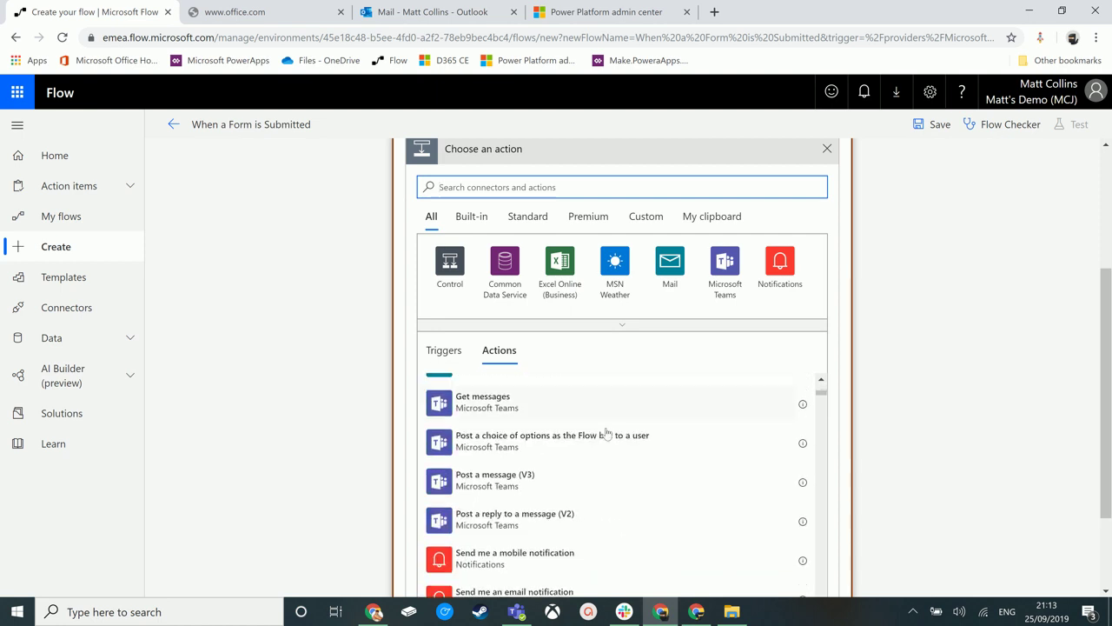
scroll(555, 448, down, 2)
click(530, 445)
click(690, 432)
click(593, 367)
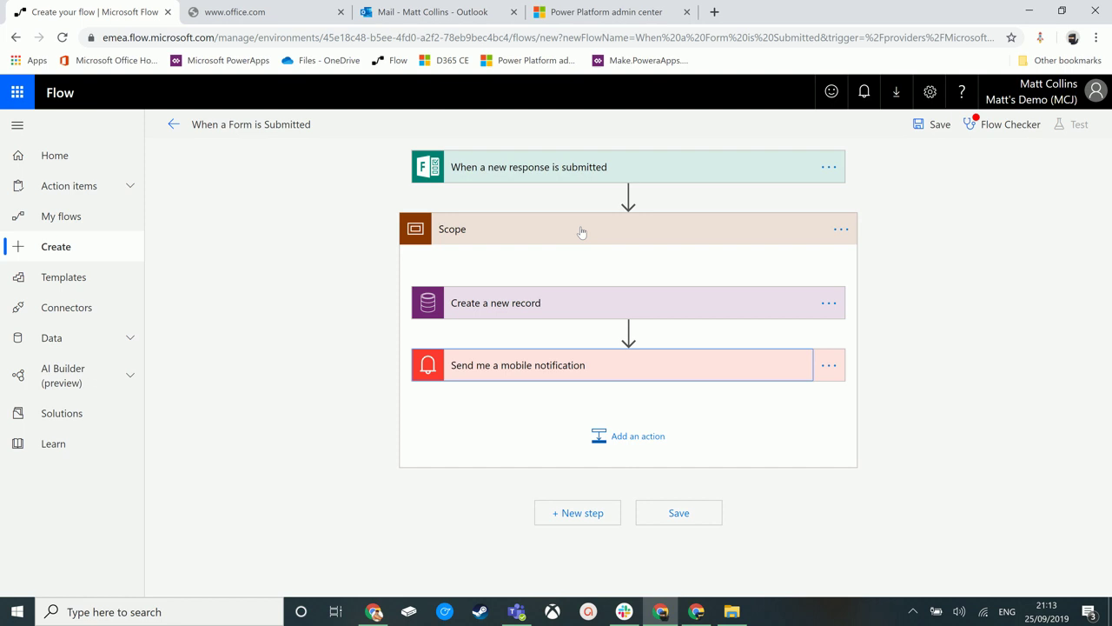
click(612, 492)
- Add Scope 2 below the first scope with a SharePoint 'Create file' action inside
click(597, 513)
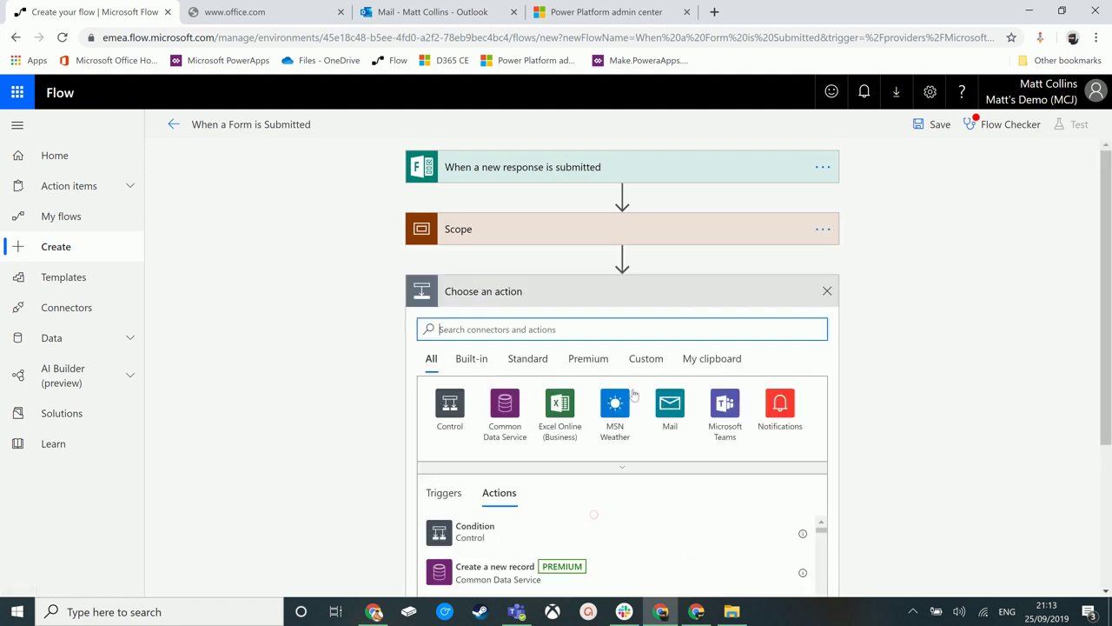
click(454, 408)
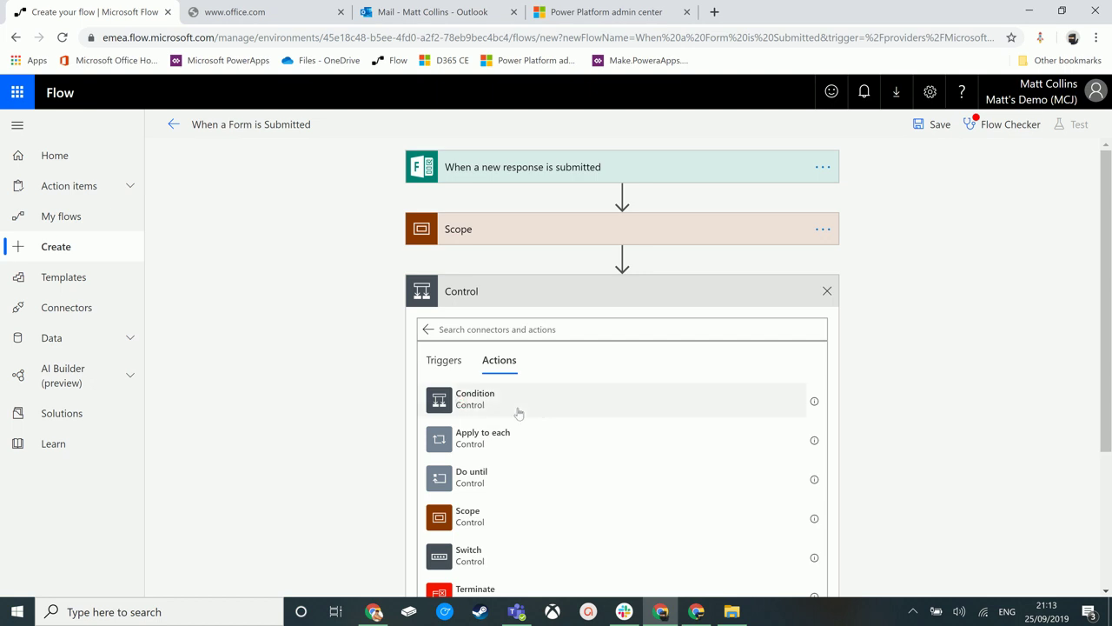
click(489, 516)
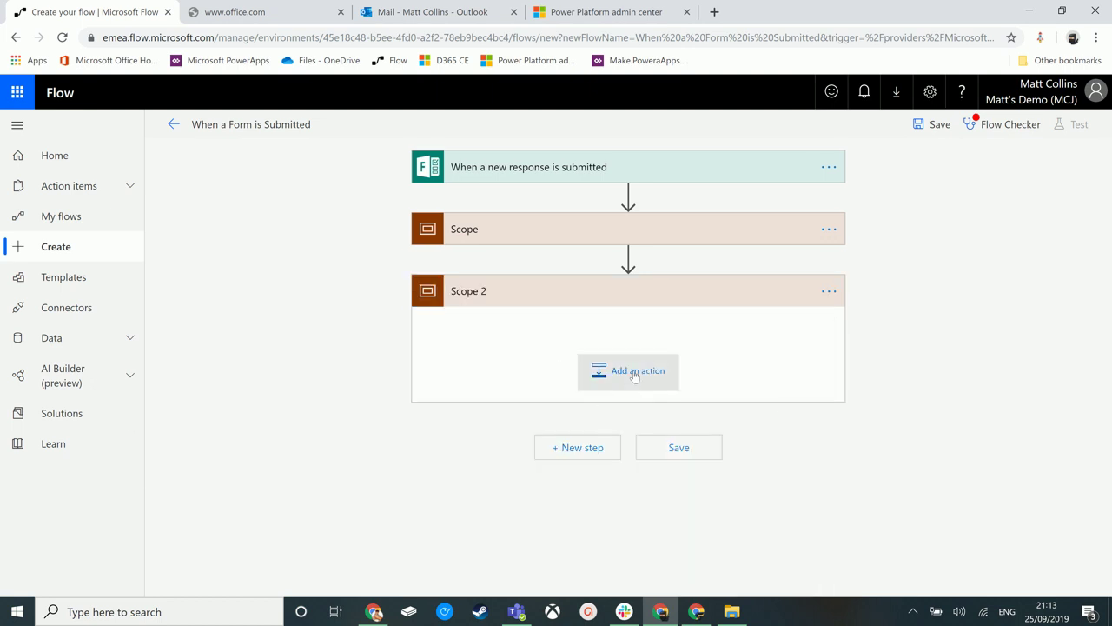
click(632, 376)
text(share)
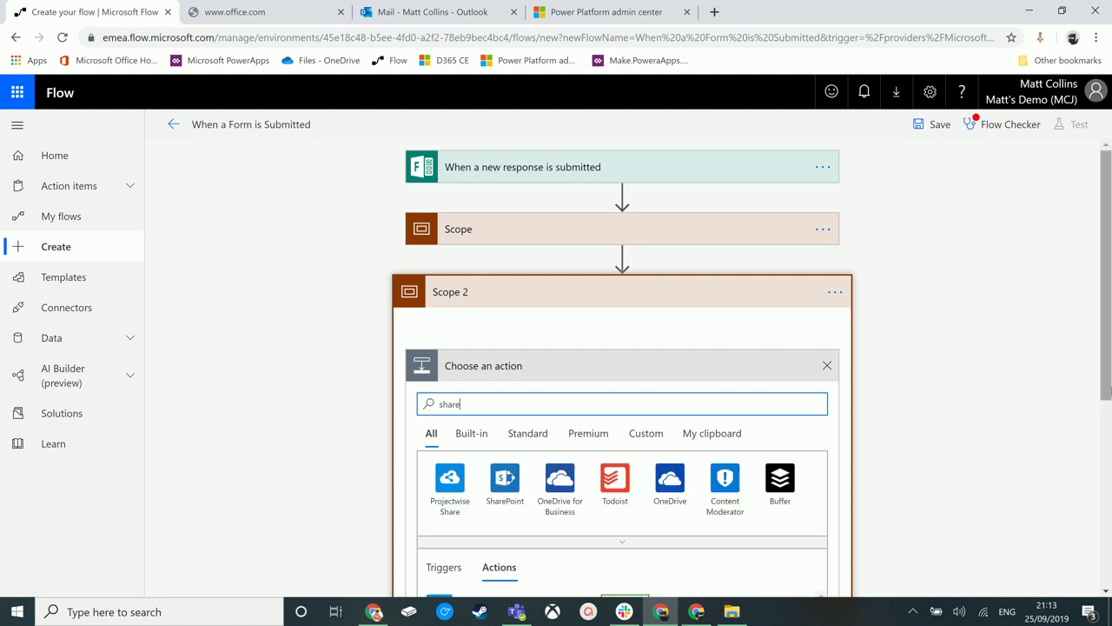
scroll(608, 487, down, 1)
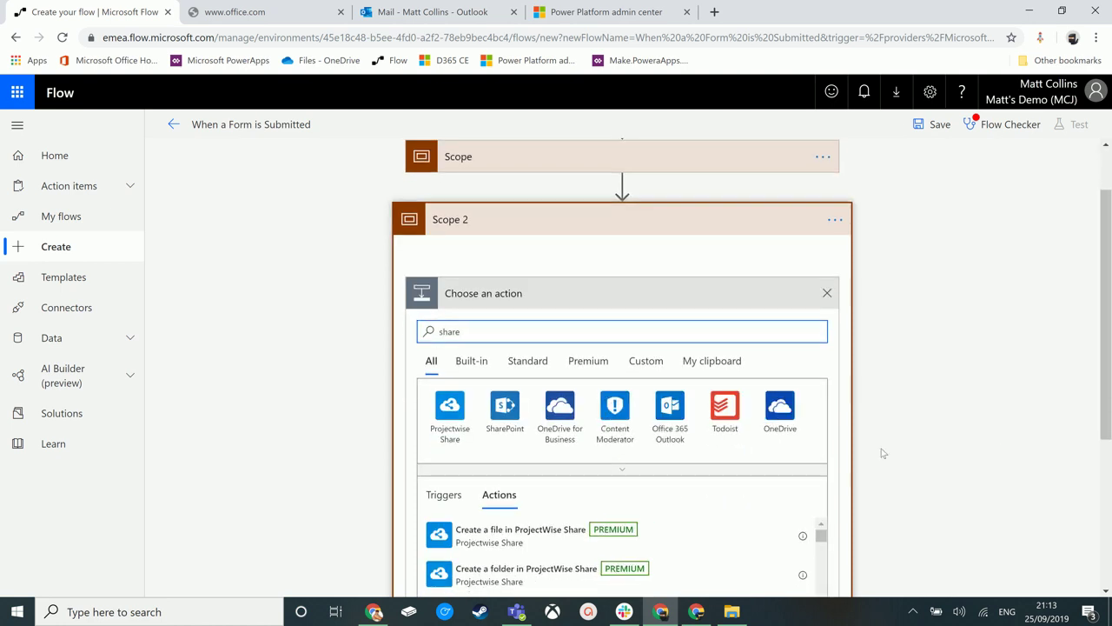
click(501, 393)
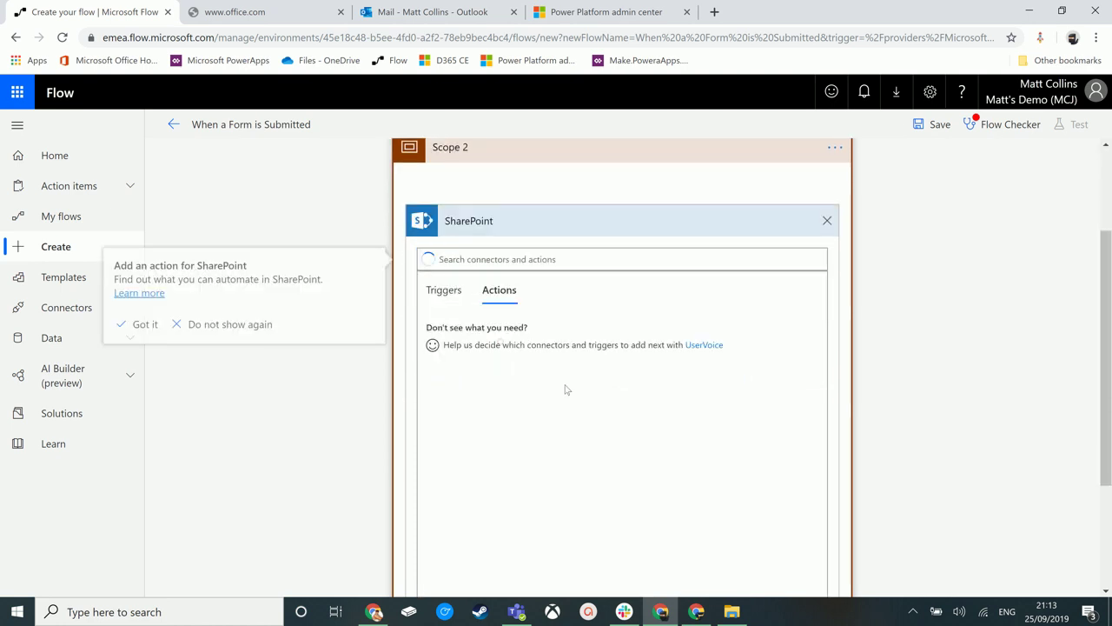
scroll(543, 439, down, 3)
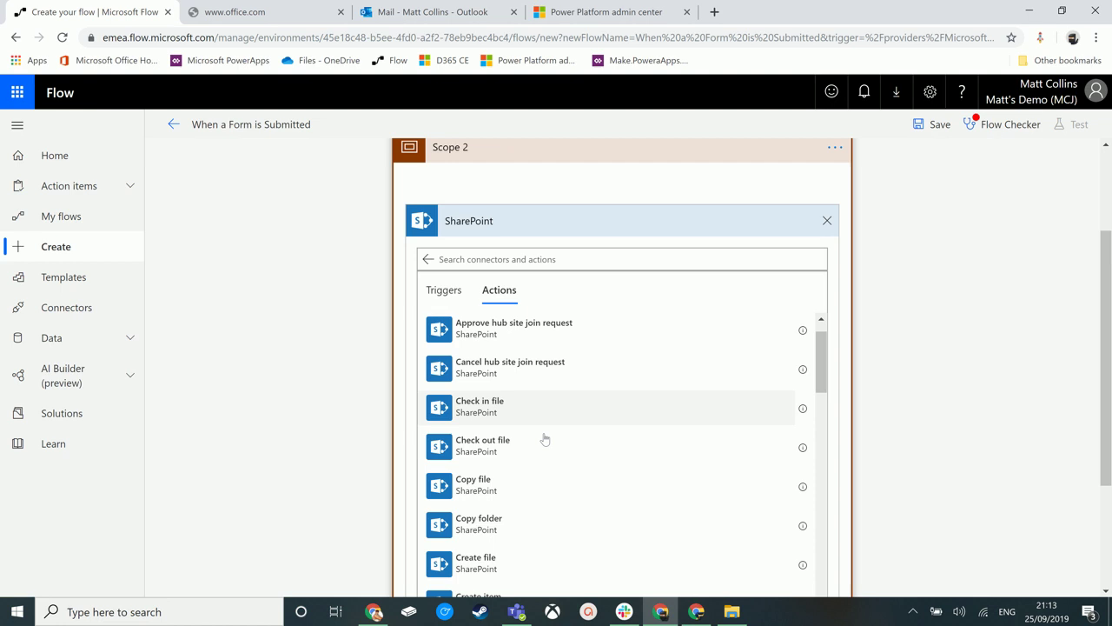
scroll(594, 424, down, 2)
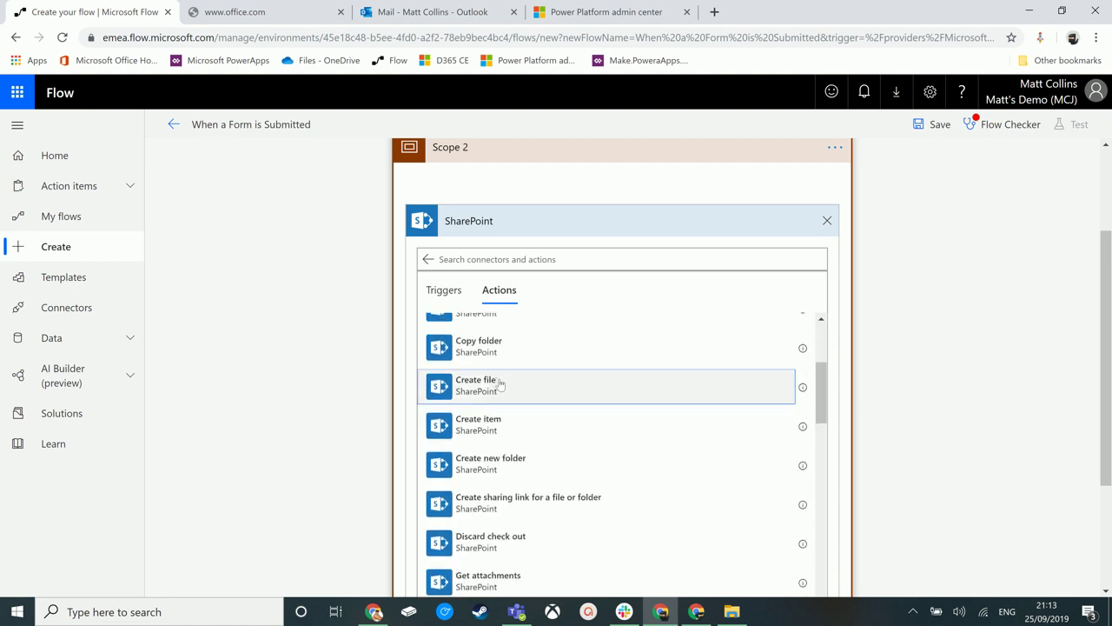
click(498, 384)
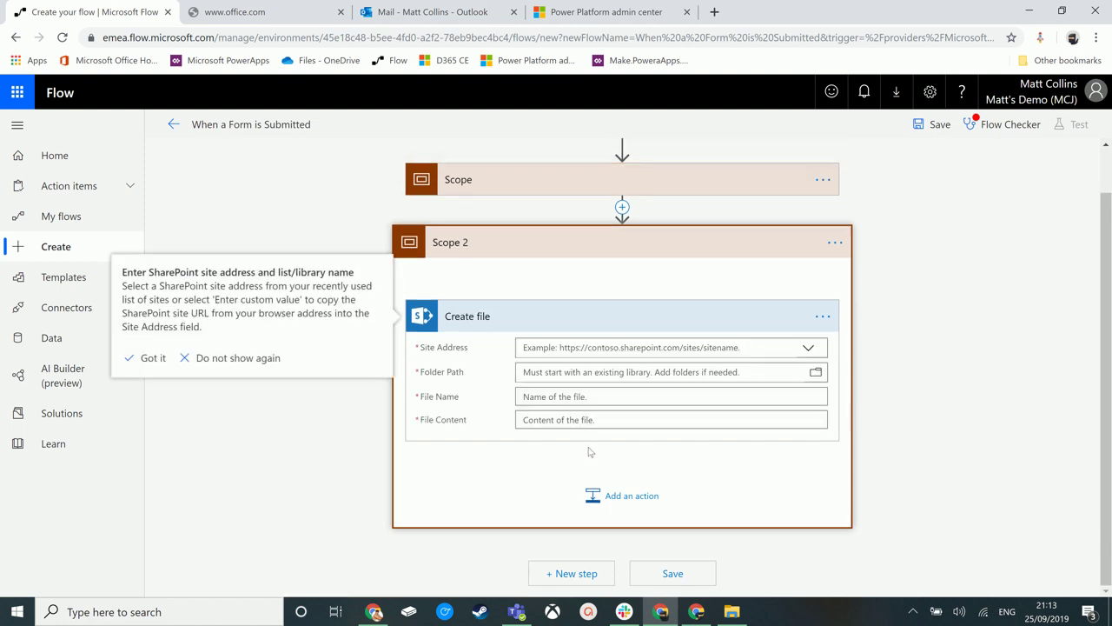
- Cancel an extra action in Scope 2 and bring up the first scope's options menu
click(612, 495)
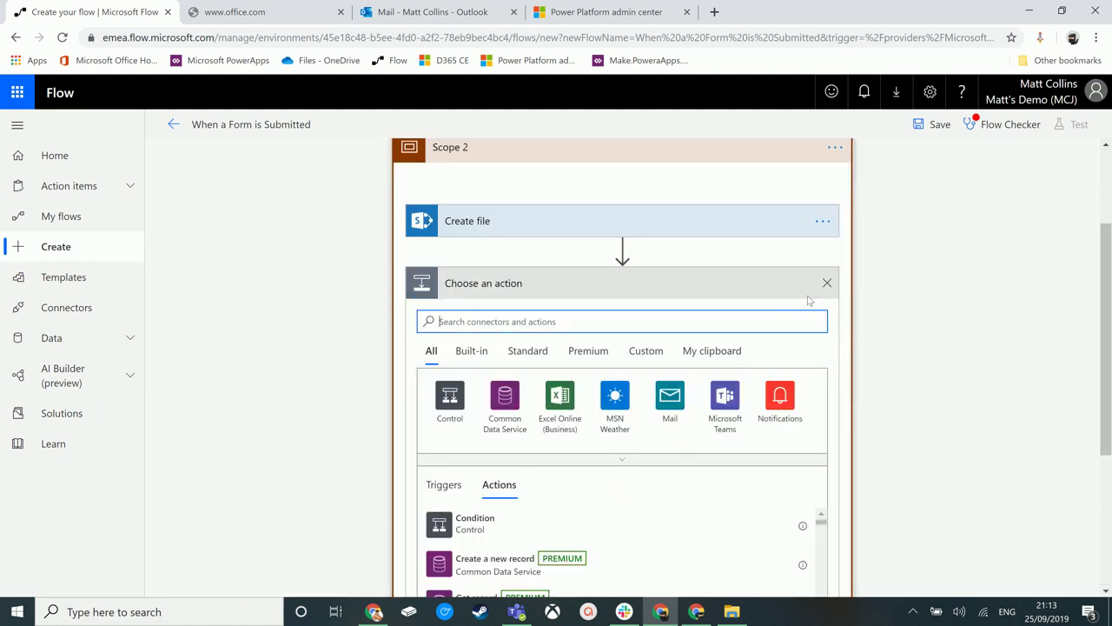
click(826, 283)
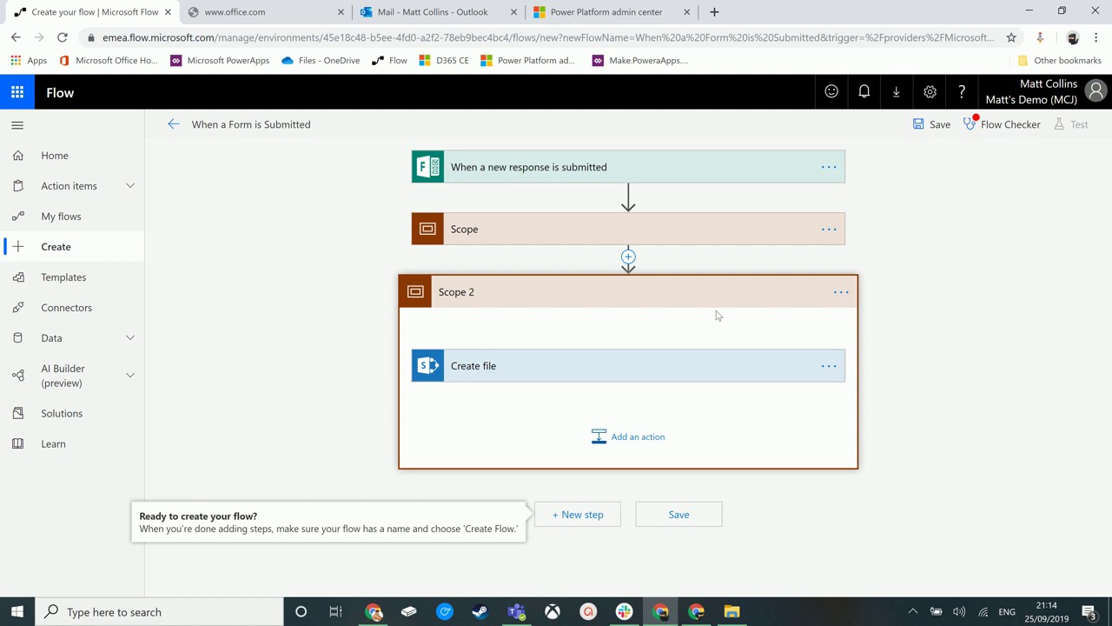
click(829, 229)
- Rename the first scope 'Scope CDS Records' and Scope 2 'Scope SharePoint records'
click(890, 250)
text(Sco)
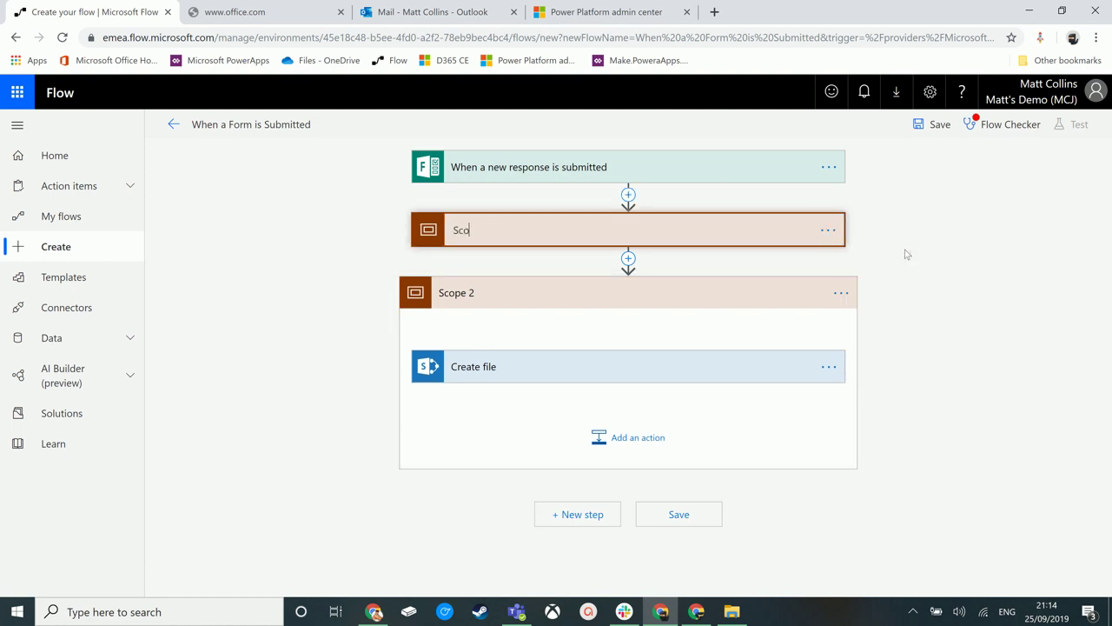
text(pe CDS Records)
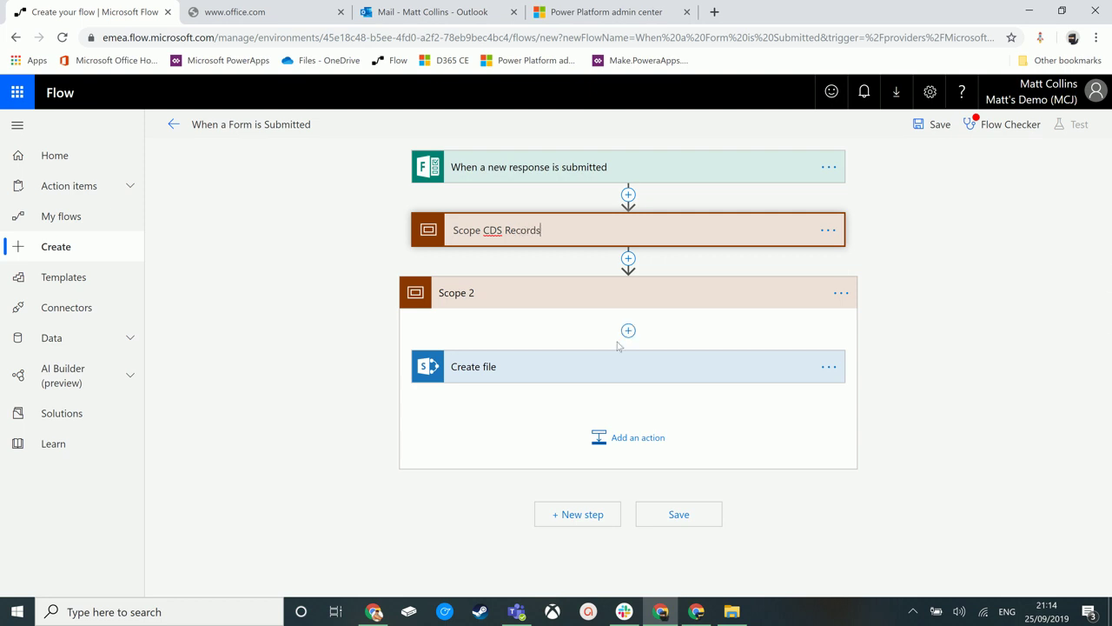
click(842, 293)
click(899, 309)
text(Scope SharePoint e)
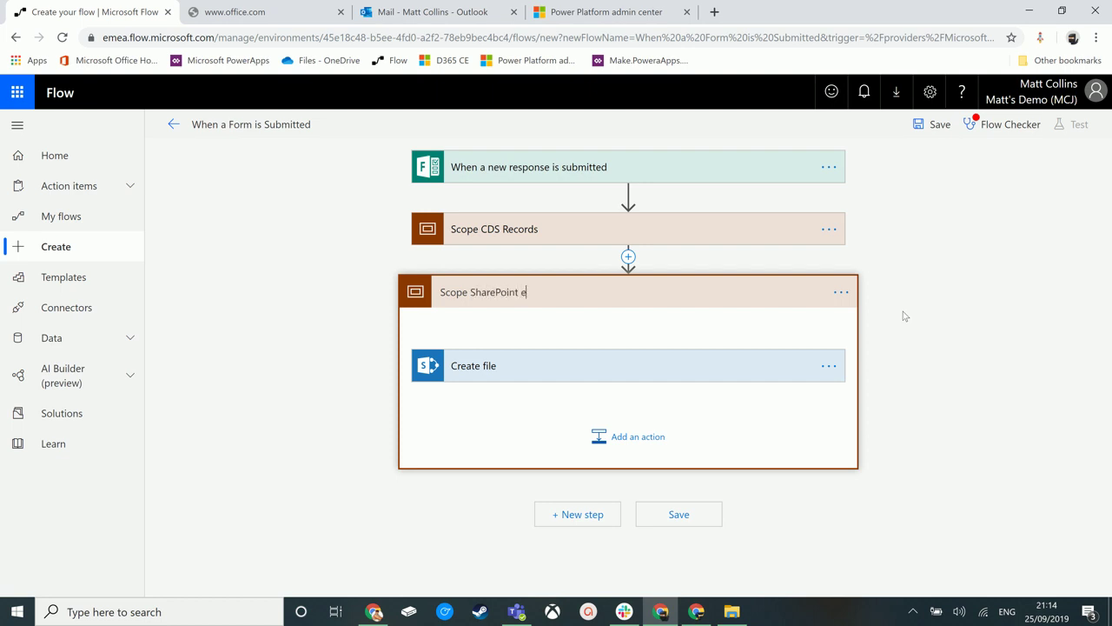
key(BackSpace)
text(records)
- Confirm the rename, then collapse Scope CDS Records and Scope SharePoint records into compact blocks
click(733, 217)
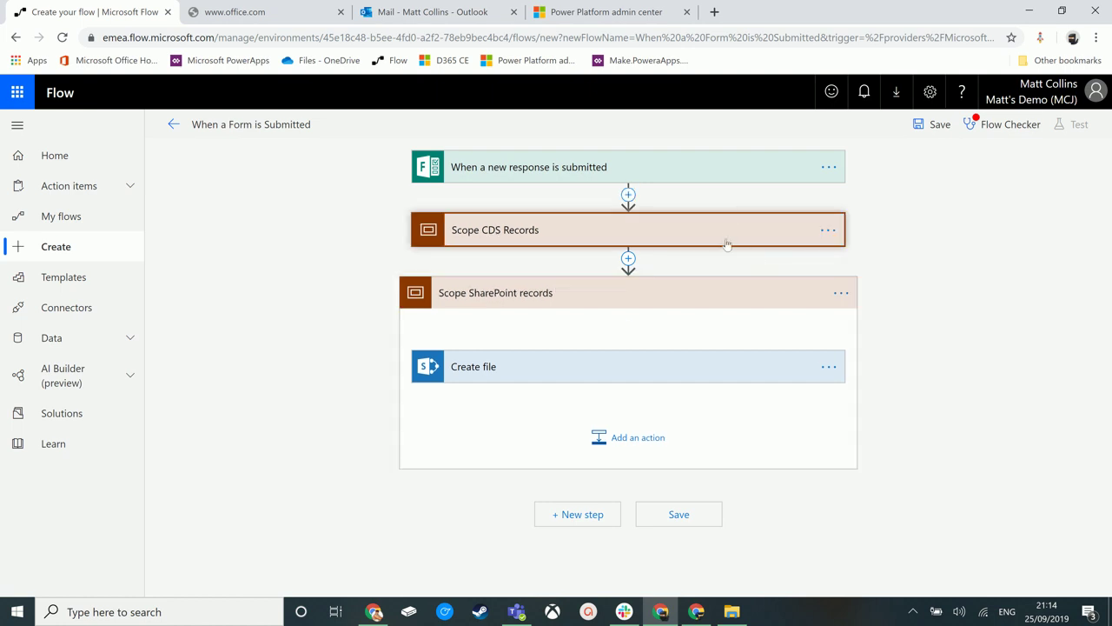
click(756, 245)
click(690, 230)
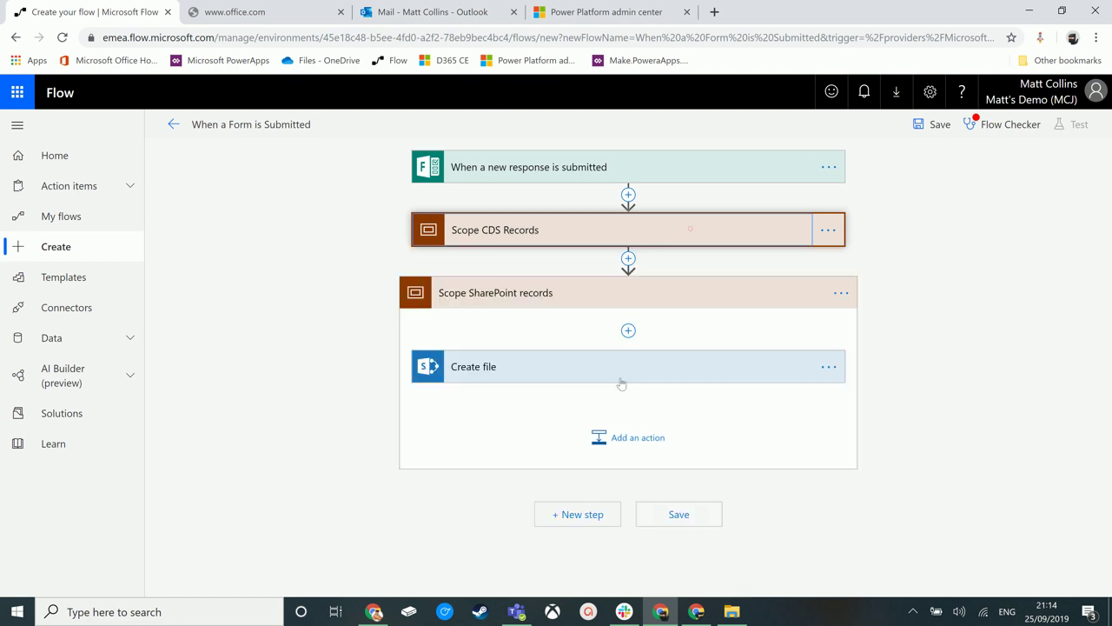
click(705, 295)
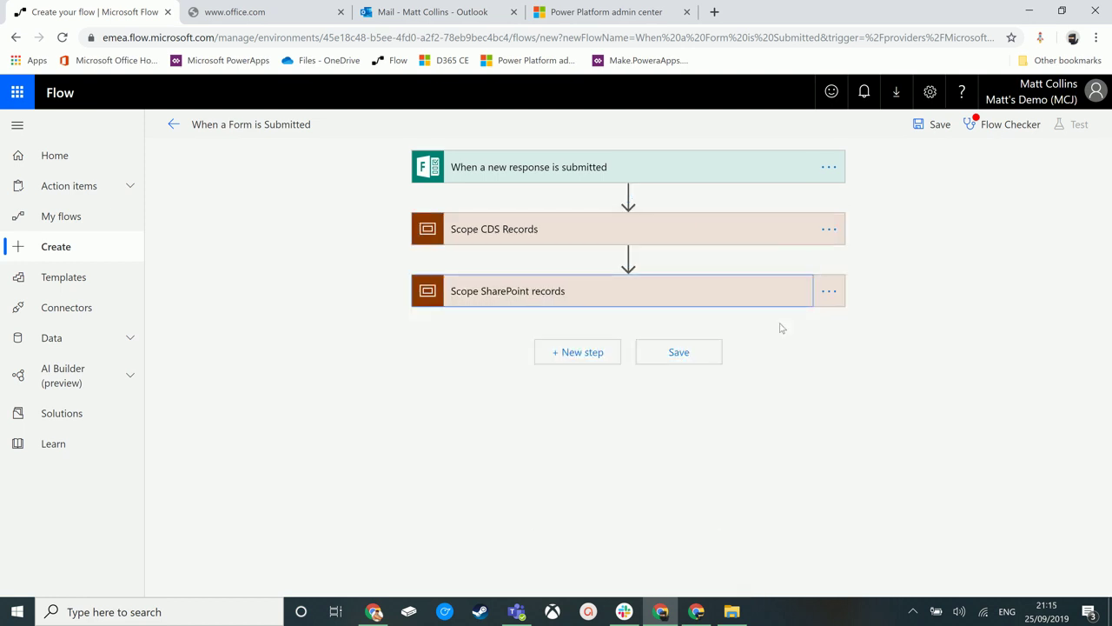